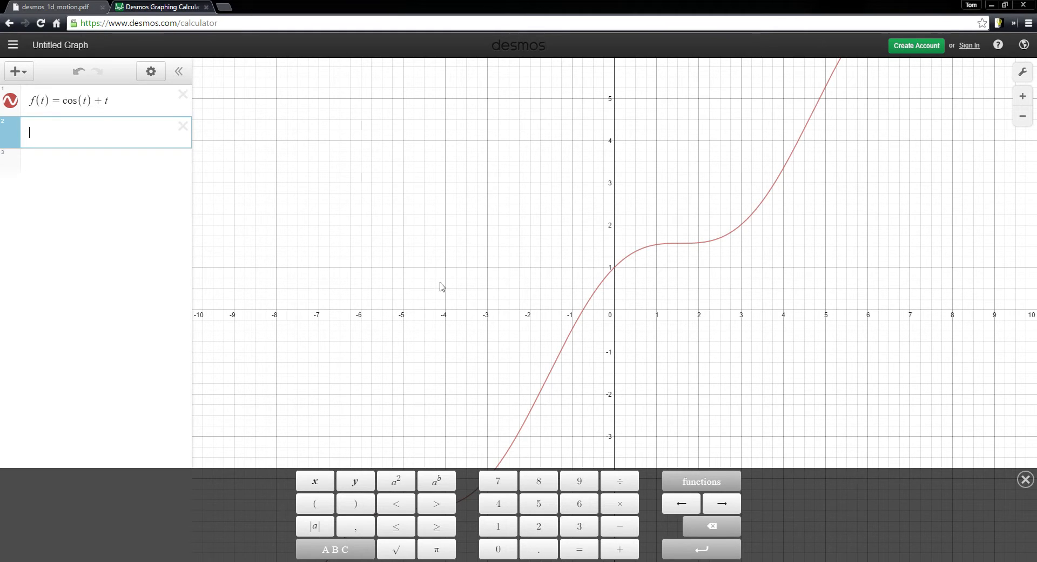
# - Hide the f(t) curve and turn on Projector Mode for the graph
pyautogui.click(10, 104)
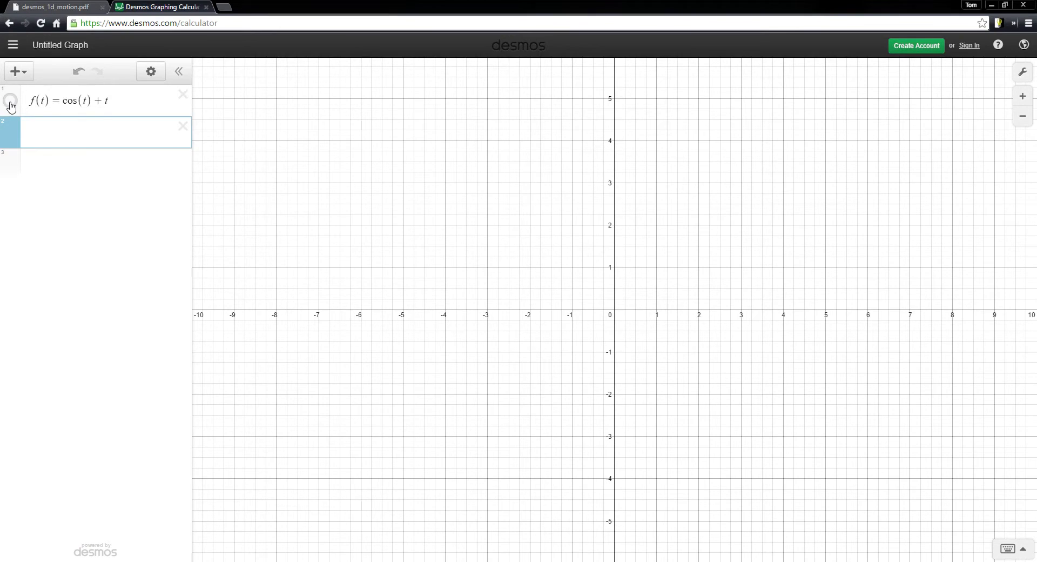
pyautogui.click(72, 131)
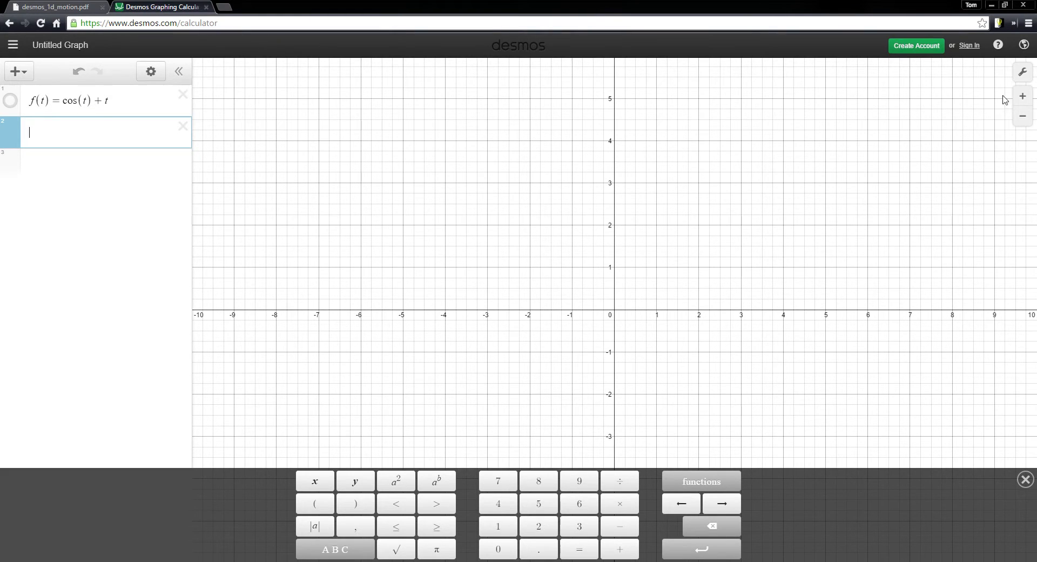
pyautogui.click(1020, 76)
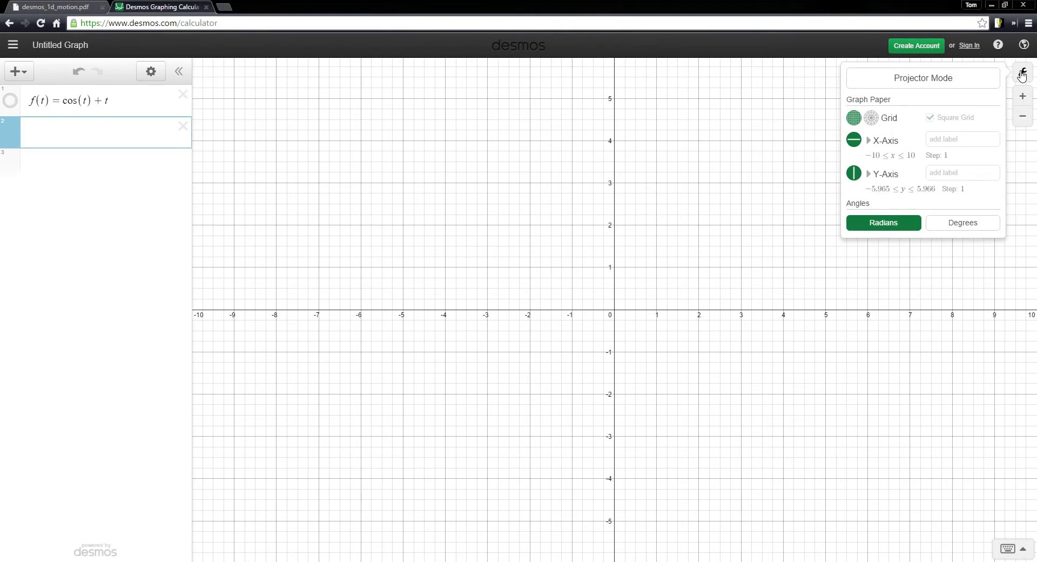
pyautogui.click(951, 82)
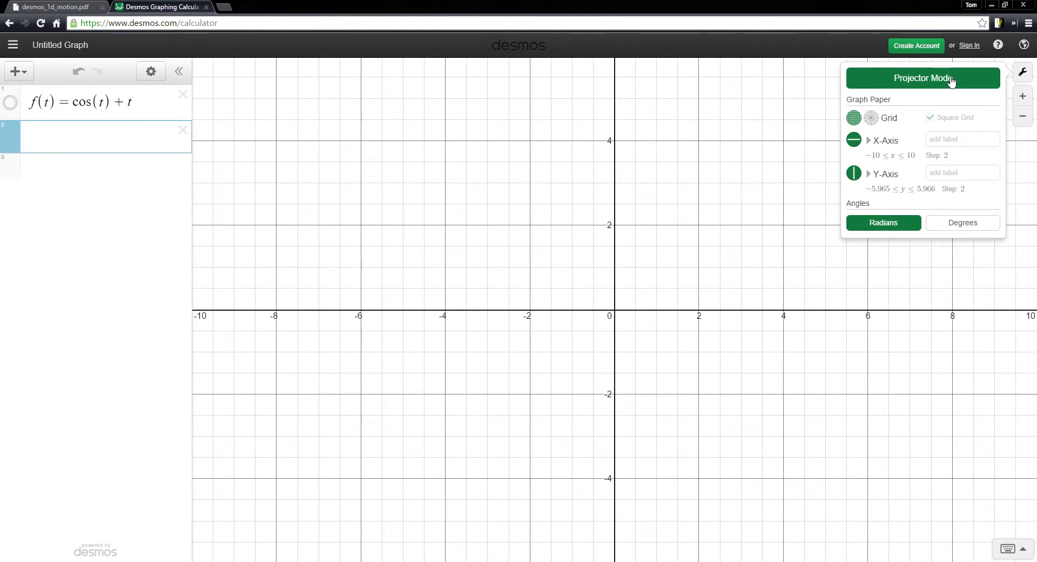
# - Turn off the grid in the graph settings
pyautogui.click(853, 119)
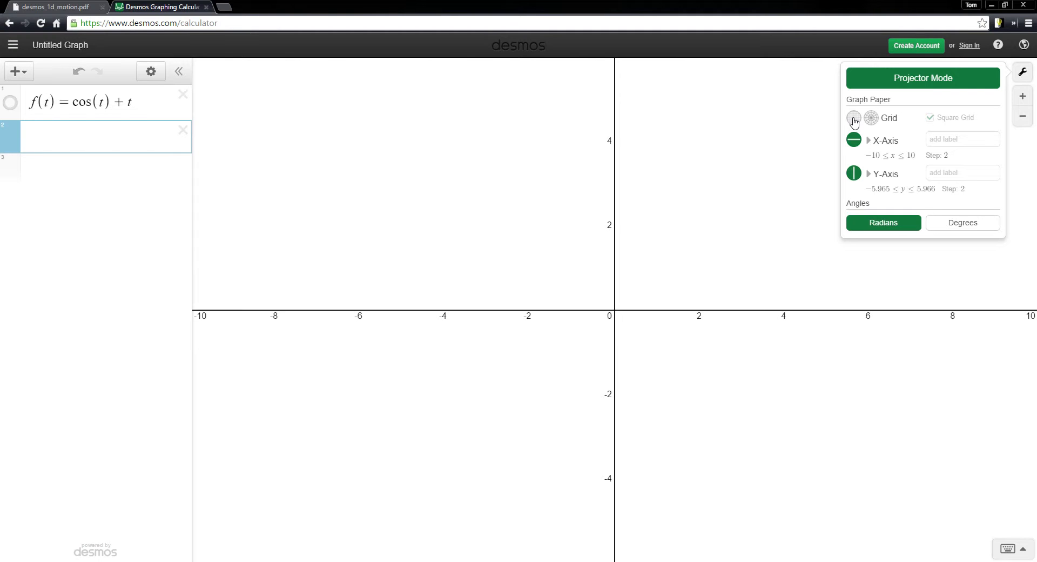
pyautogui.click(854, 118)
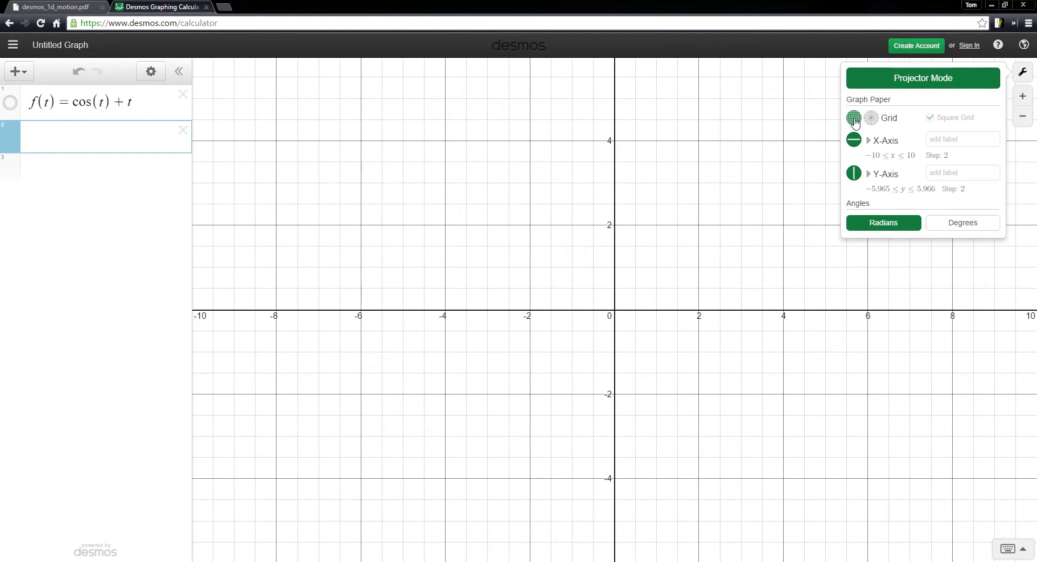
pyautogui.click(854, 119)
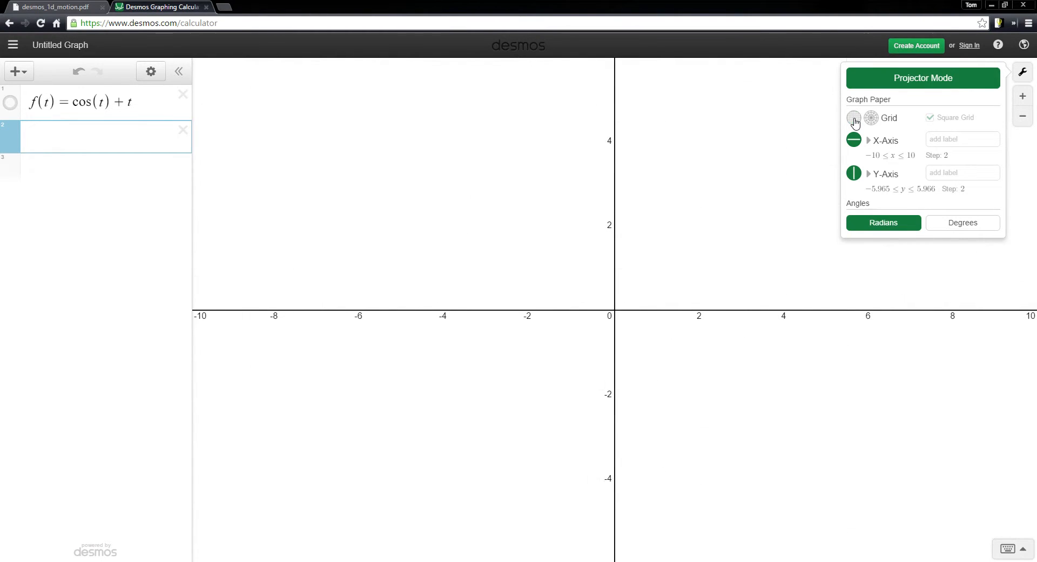
# - Try hiding the y-axis and the x-axis in turn, showing each one again
pyautogui.click(853, 173)
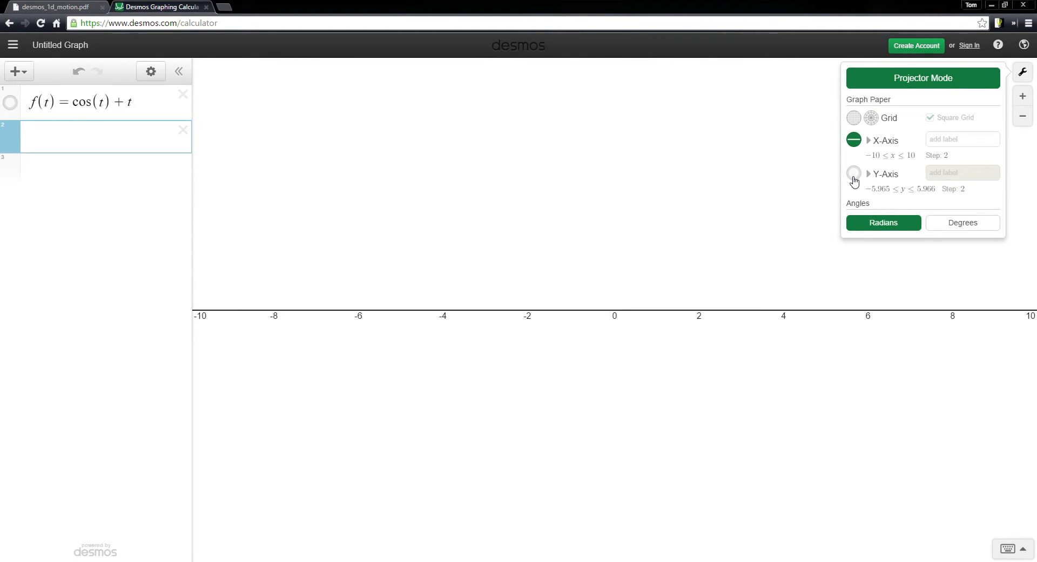
pyautogui.click(853, 178)
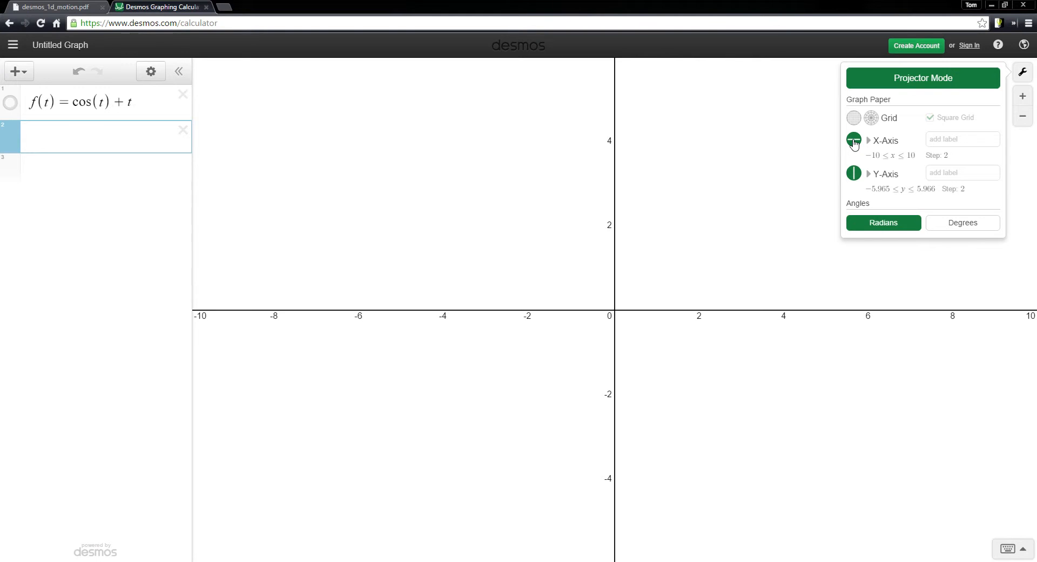
pyautogui.click(853, 142)
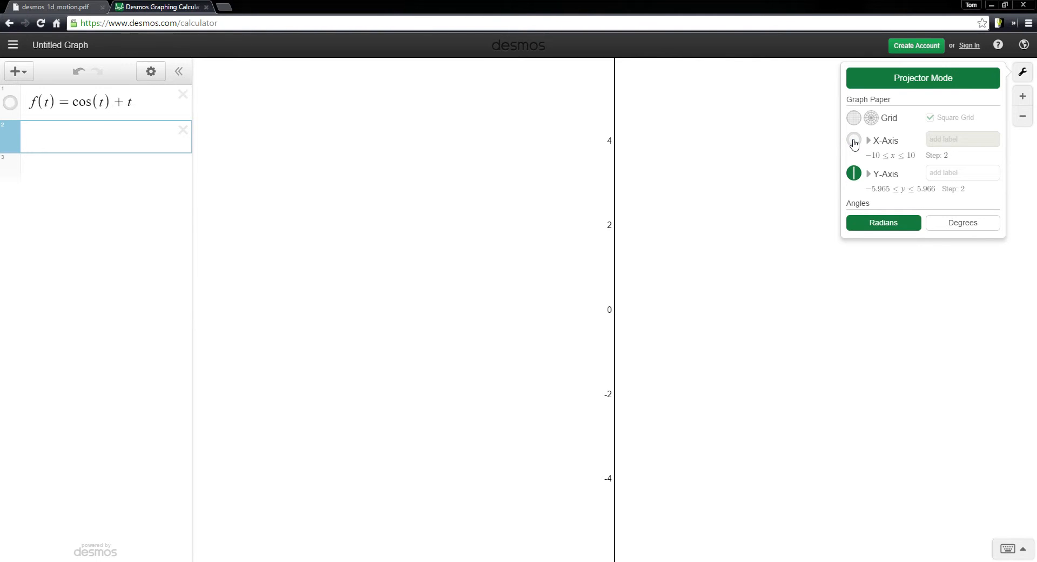
pyautogui.click(854, 142)
pyautogui.click(854, 142)
pyautogui.click(854, 142)
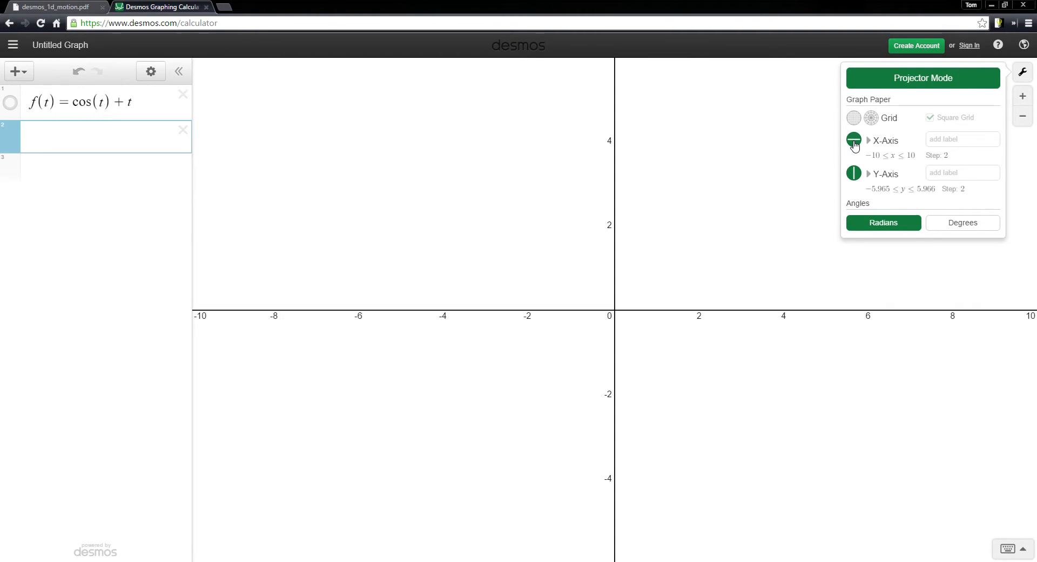
# - Hide the y-axis and return to the empty second expression line
pyautogui.click(853, 173)
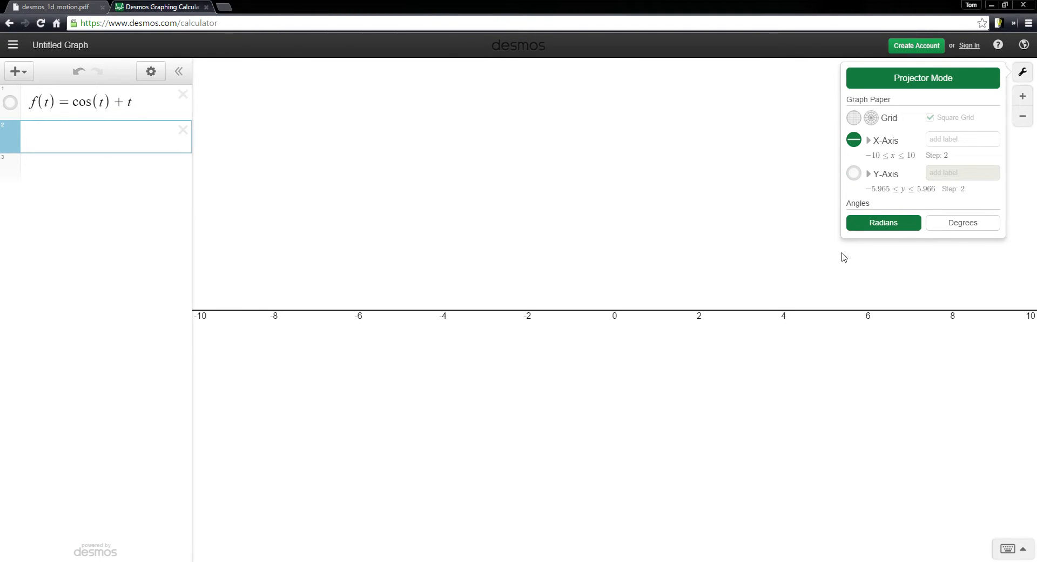
pyautogui.click(57, 135)
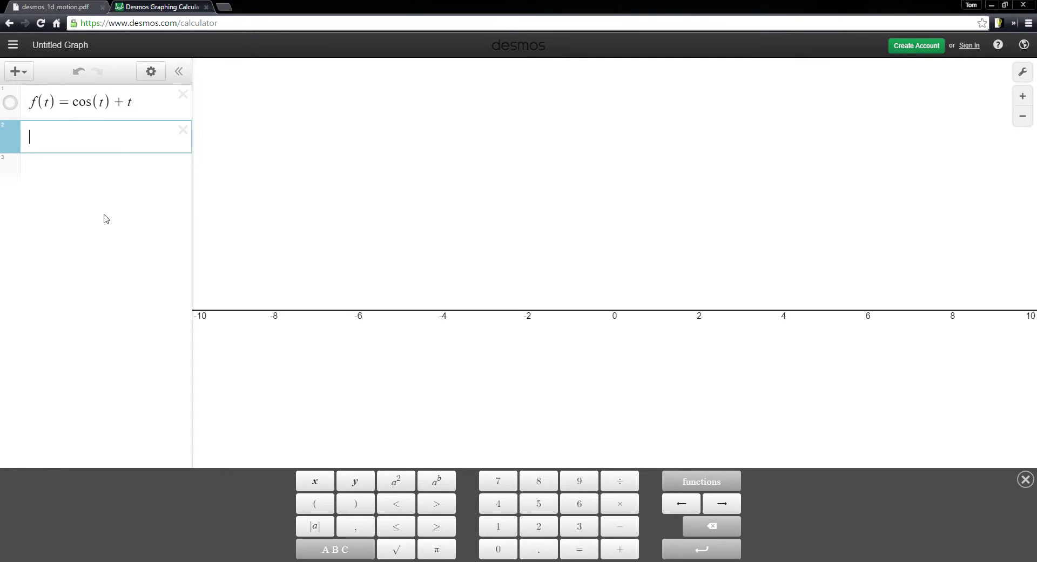
# - Enter the point (f(a),0) as the second expression, briefly trying t in place of a
pyautogui.write('()')
pyautogui.press('Left')
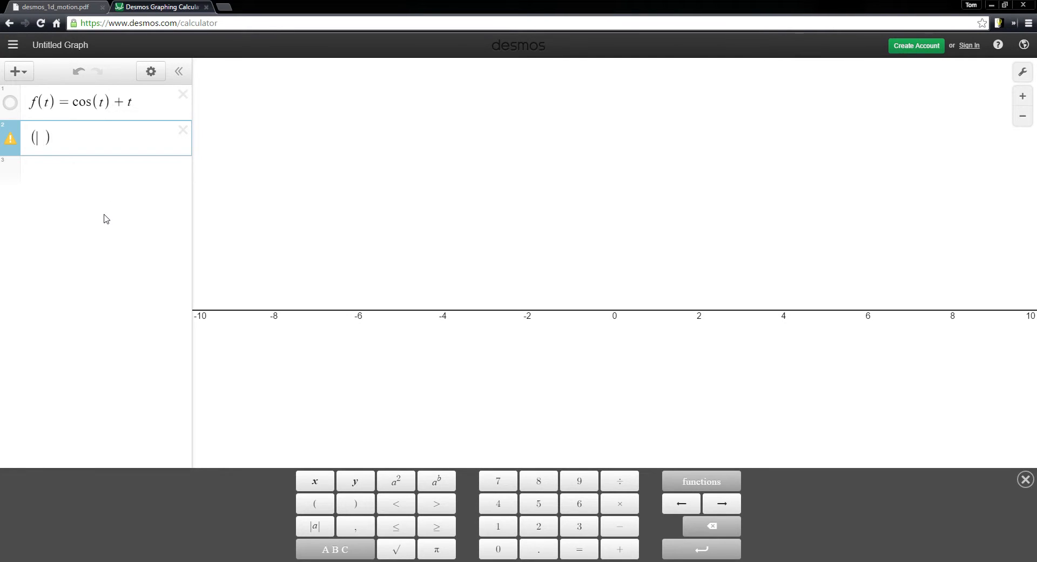
pyautogui.write(',')
pyautogui.write('f')
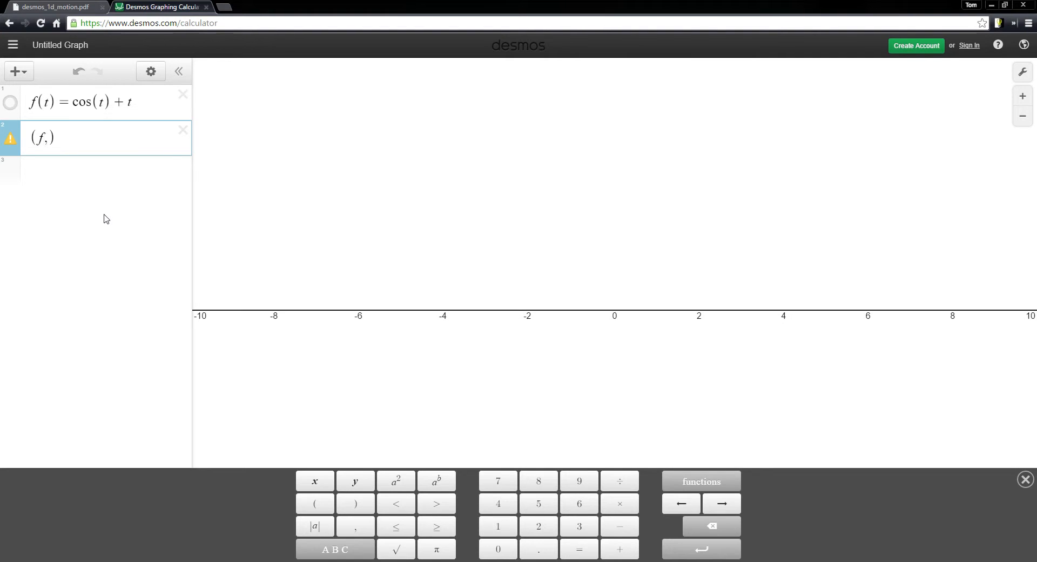
pyautogui.write('(')
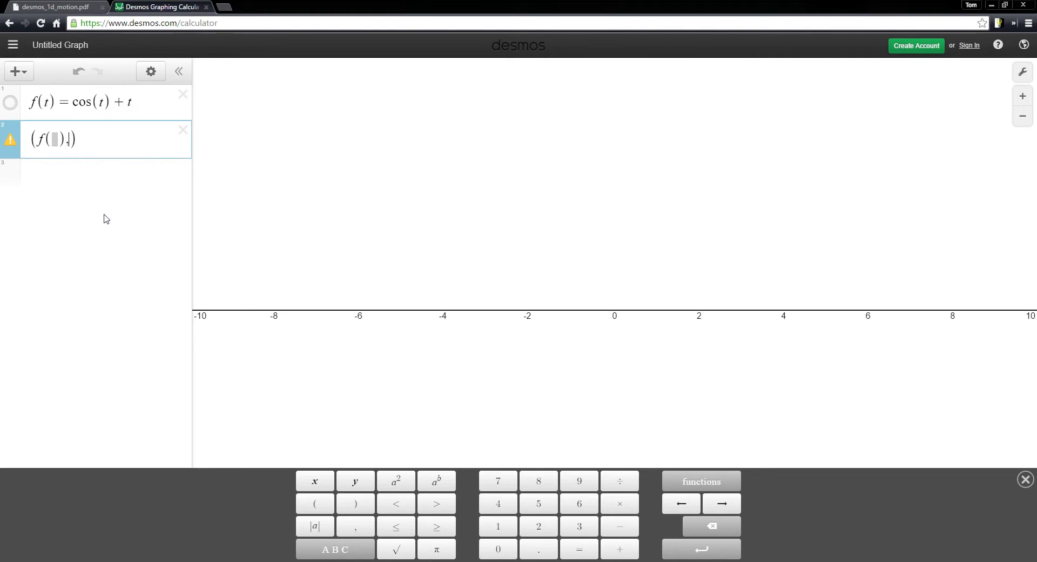
pyautogui.write('0')
pyautogui.press('Left')
pyautogui.write('a')
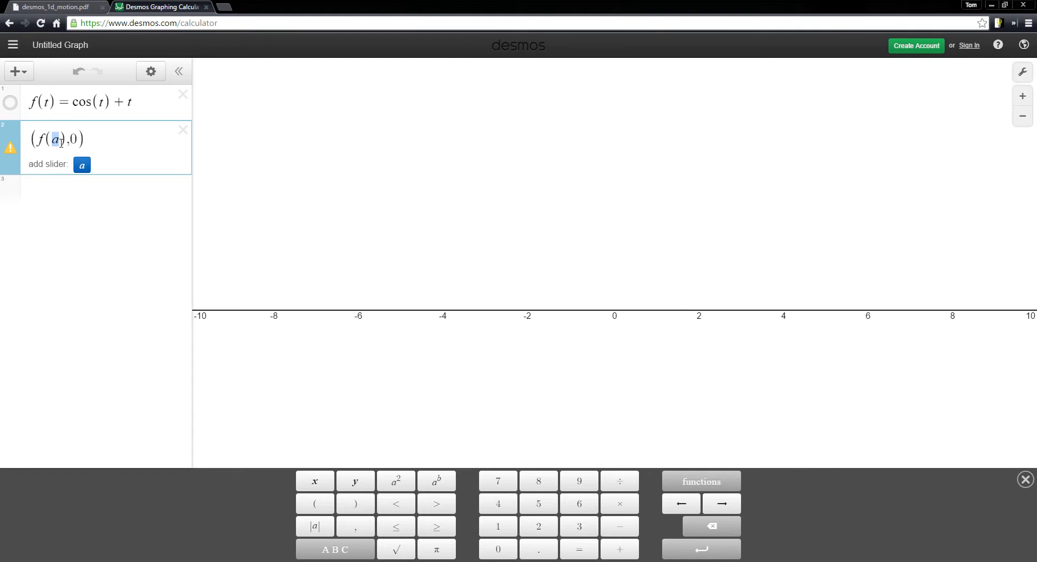
pyautogui.write('t')
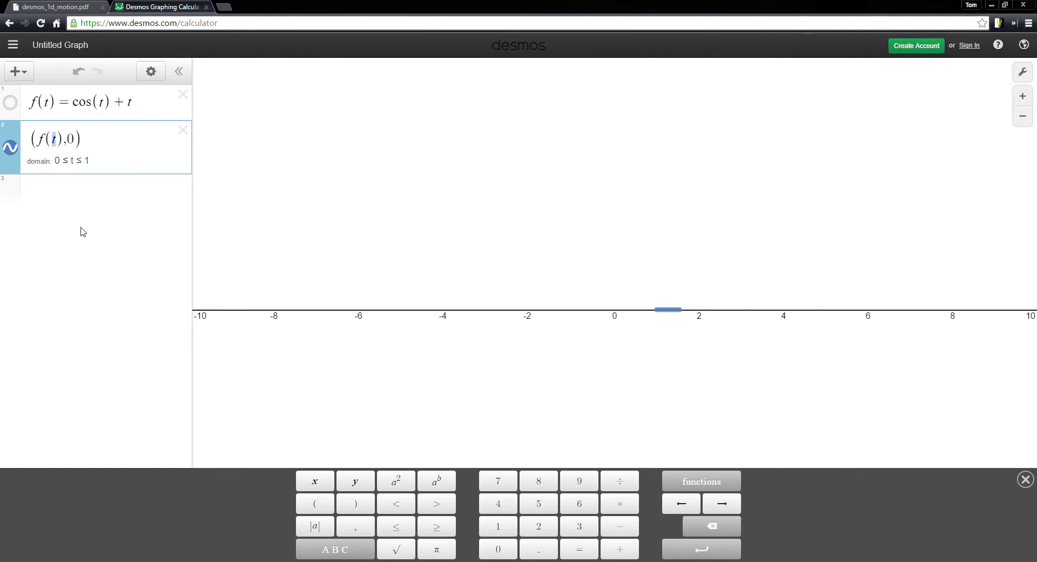
pyautogui.write('a')
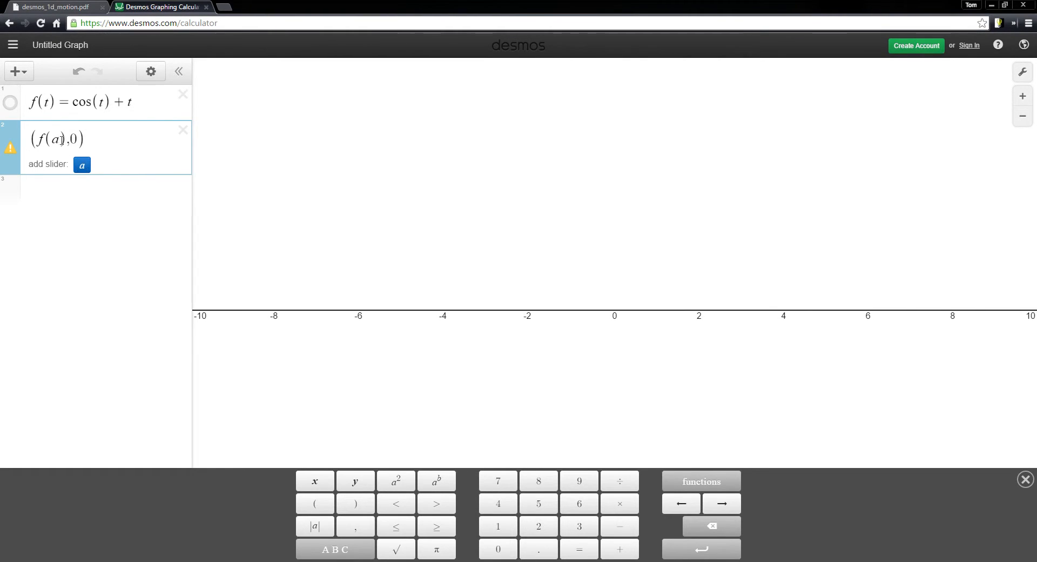
# - Add a slider for a and move it to -0.3
pyautogui.click(82, 165)
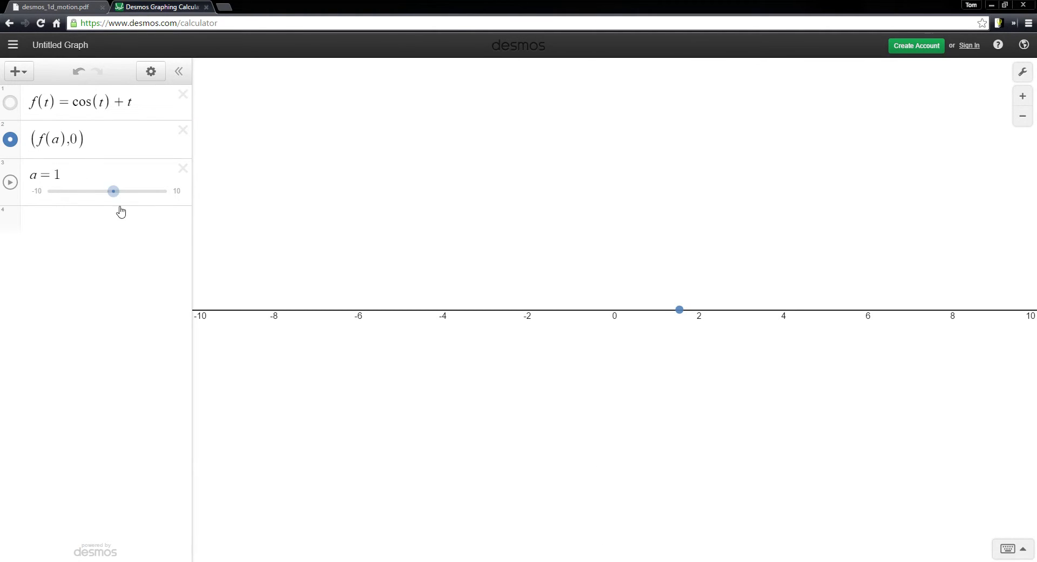
pyautogui.moveTo(115, 195)
pyautogui.mouseDown()
pyautogui.moveTo(124, 197)
pyautogui.moveTo(90, 204)
pyautogui.moveTo(126, 205)
pyautogui.moveTo(74, 202)
pyautogui.moveTo(106, 203)
pyautogui.mouseUp()
# - Change the point to (0,f(a)) and move the slider for a to 1.7
pyautogui.click(42, 145)
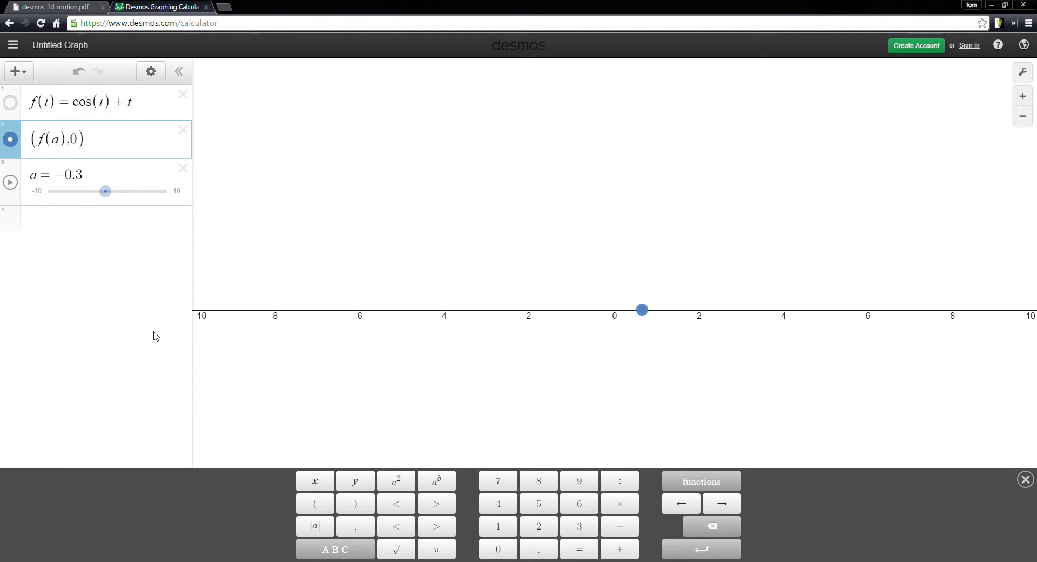
pyautogui.write('0,')
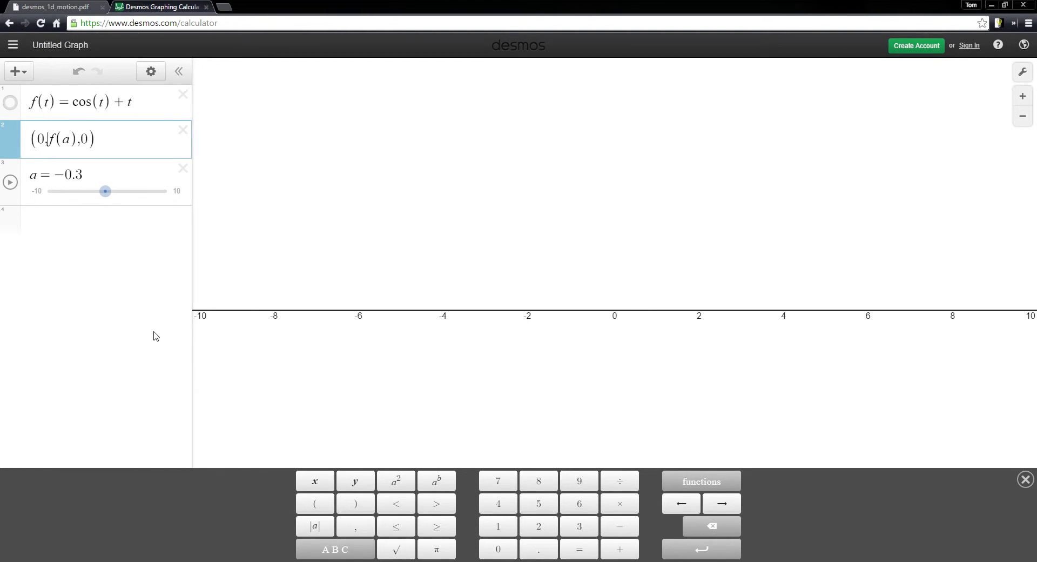
pyautogui.press('BackSpace')
pyautogui.press('BackSpace')
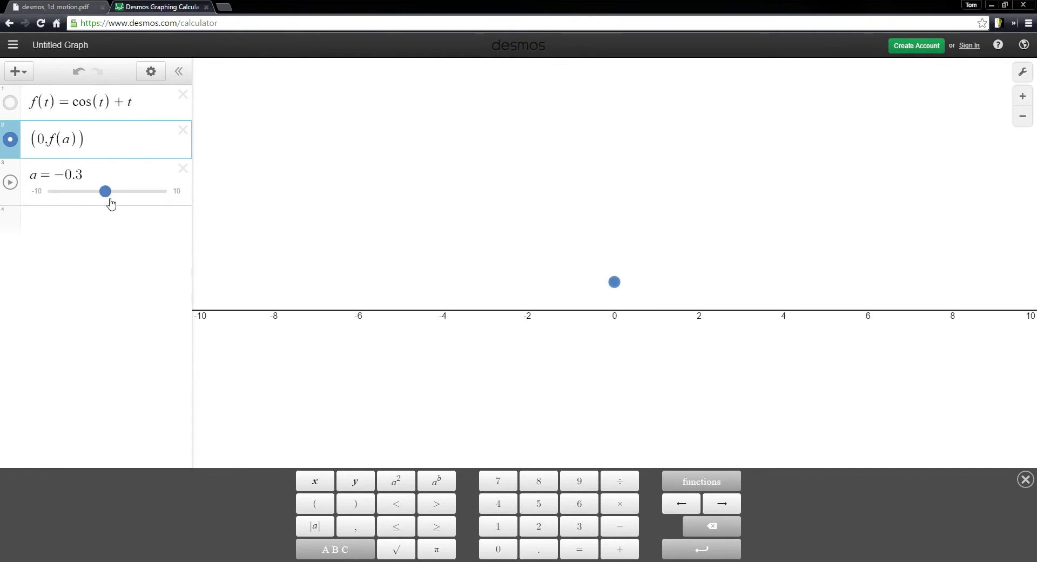
pyautogui.moveTo(105, 192); pyautogui.dragTo(120, 269)
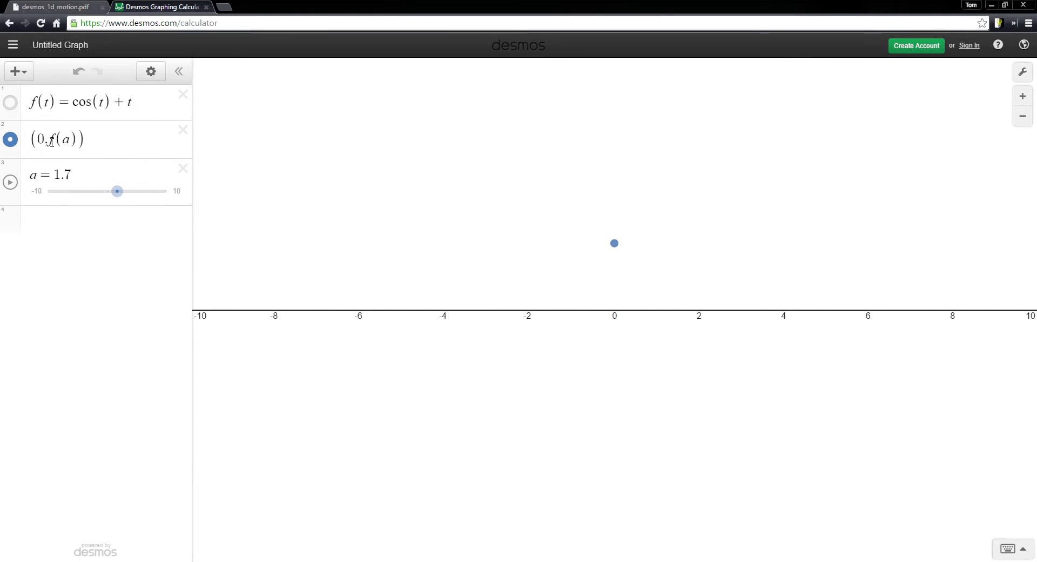
# - Change the point back to (f(a),0) and move the slider for a to 1.3
pyautogui.moveTo(40, 142); pyautogui.dragTo(46, 141)
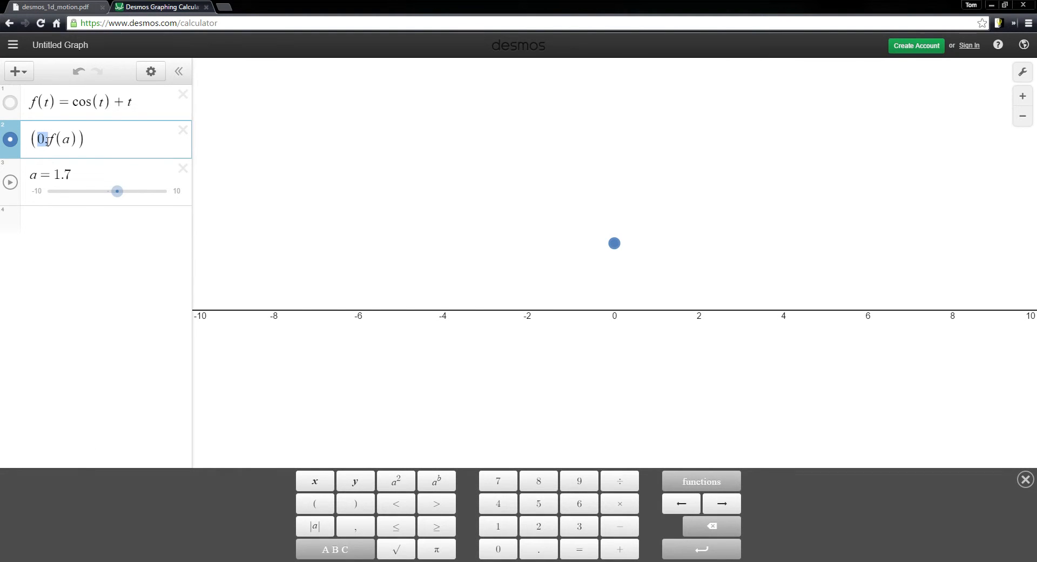
pyautogui.press('BackSpace')
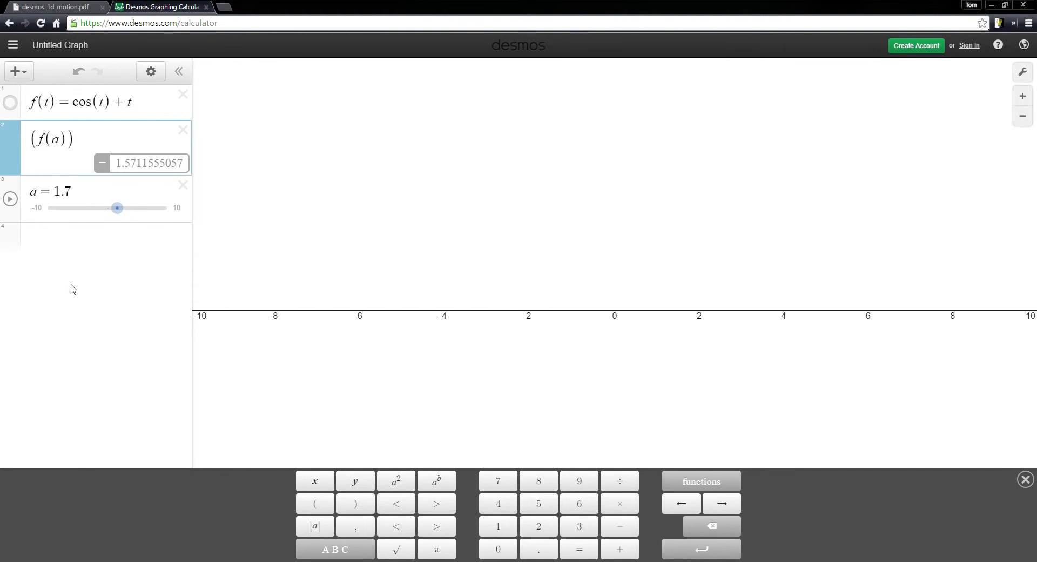
pyautogui.write(',0')
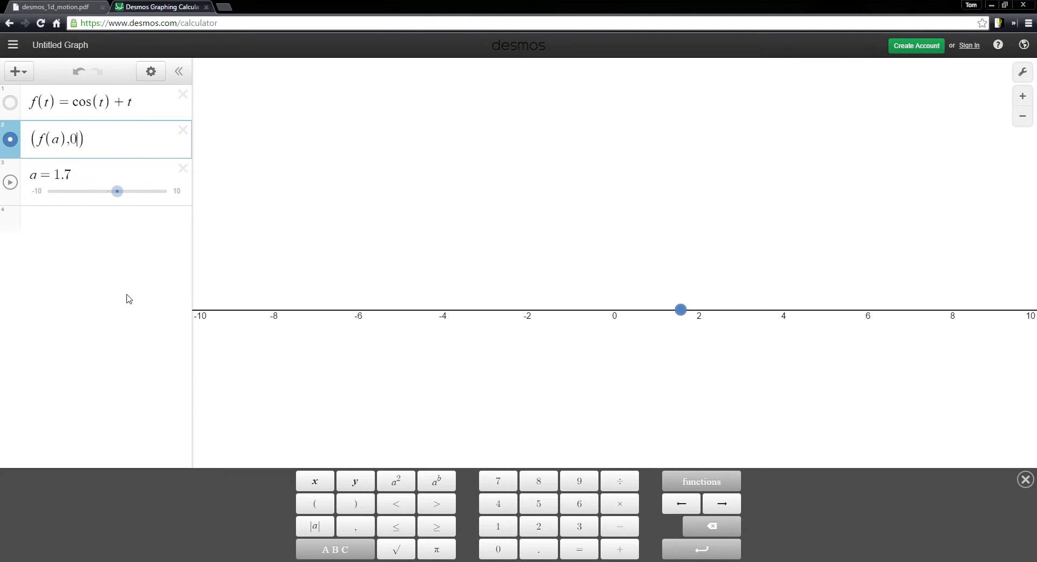
pyautogui.moveTo(117, 193)
pyautogui.mouseDown()
pyautogui.moveTo(49, 198)
pyautogui.moveTo(115, 196)
pyautogui.mouseUp()
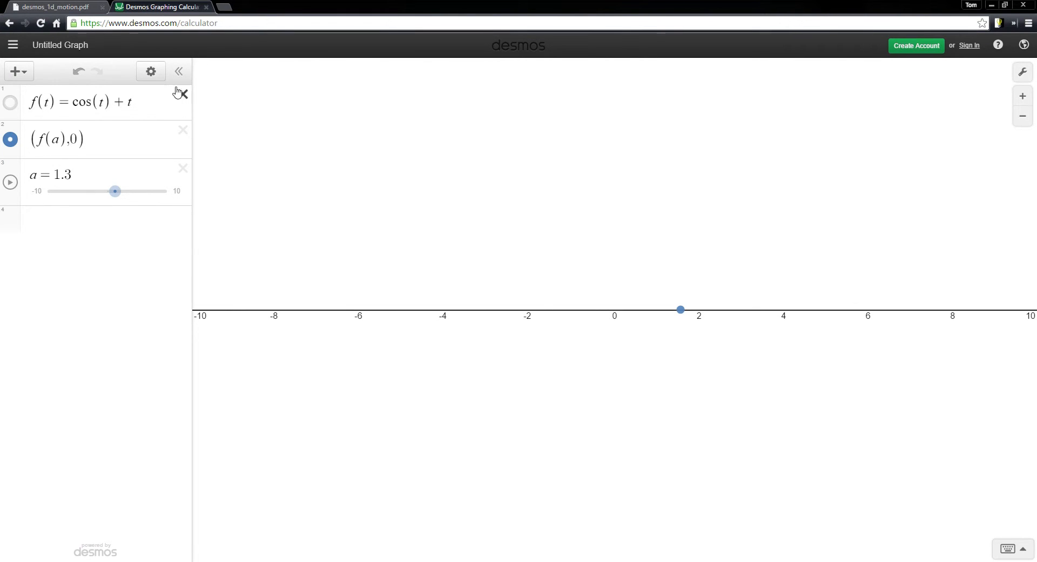
# - Limit the slider for a to the range 0 to 10 and move it to 0
pyautogui.click(152, 73)
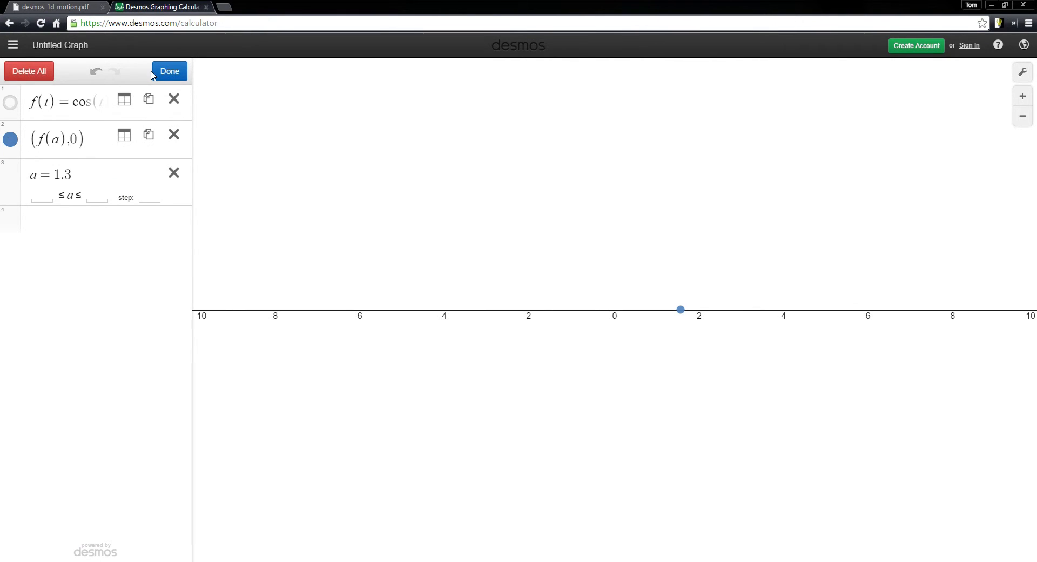
pyautogui.click(158, 73)
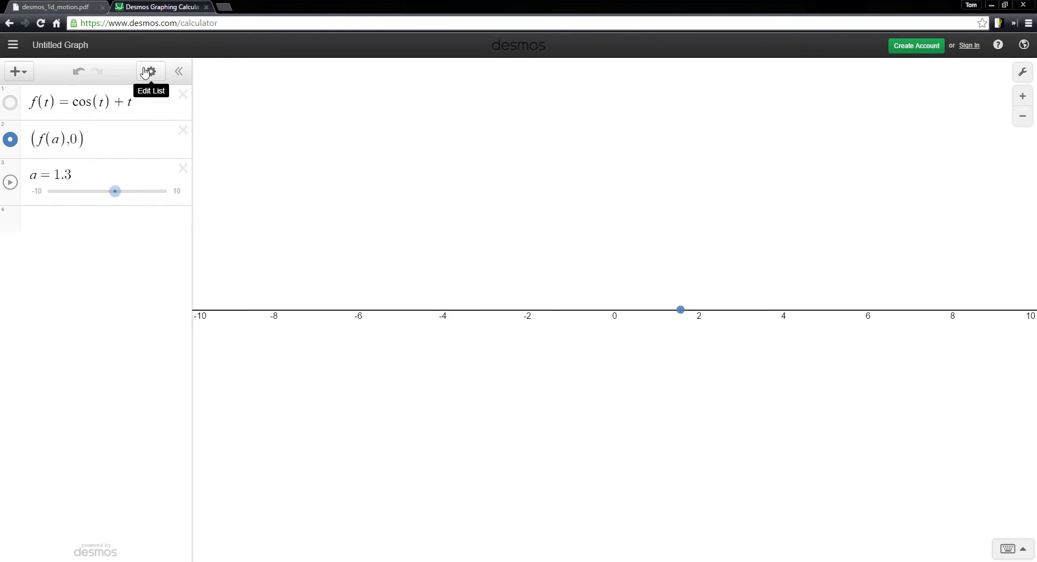
pyautogui.click(150, 75)
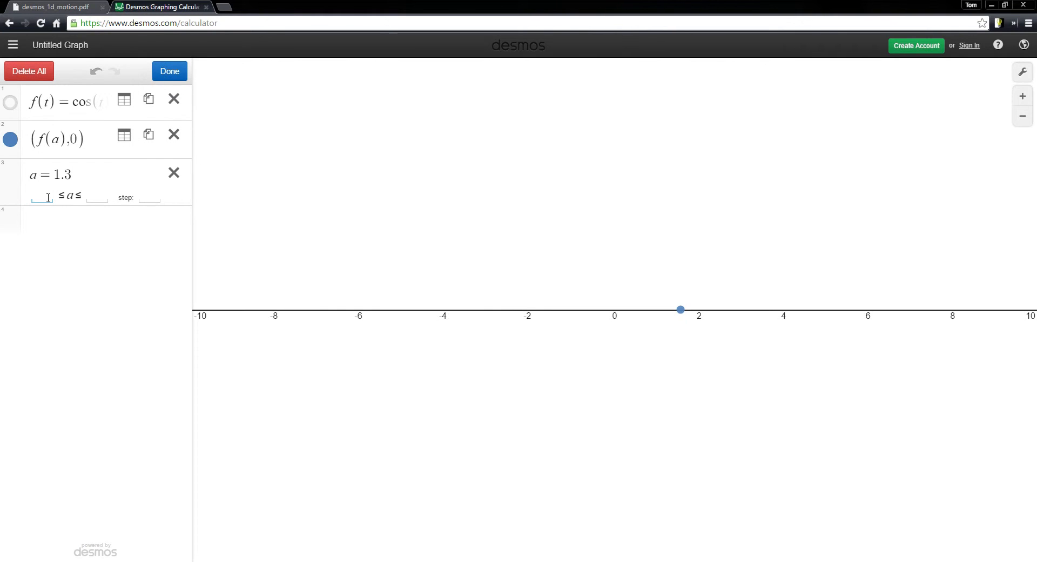
pyautogui.write('0')
pyautogui.click(98, 196)
pyautogui.write('10')
pyautogui.press('Return')
pyautogui.click(162, 73)
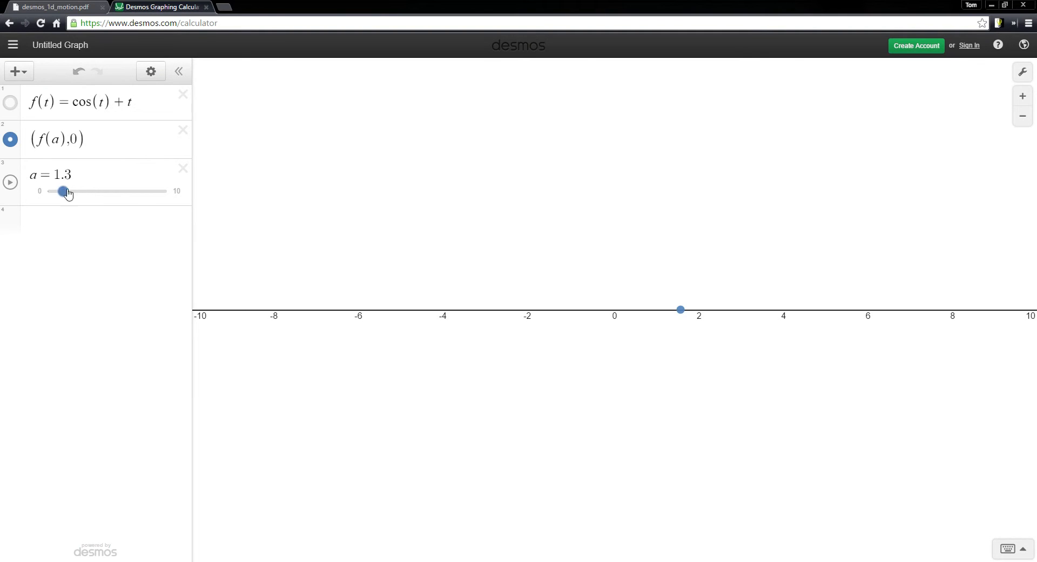
pyautogui.moveTo(61, 198); pyautogui.dragTo(39, 198)
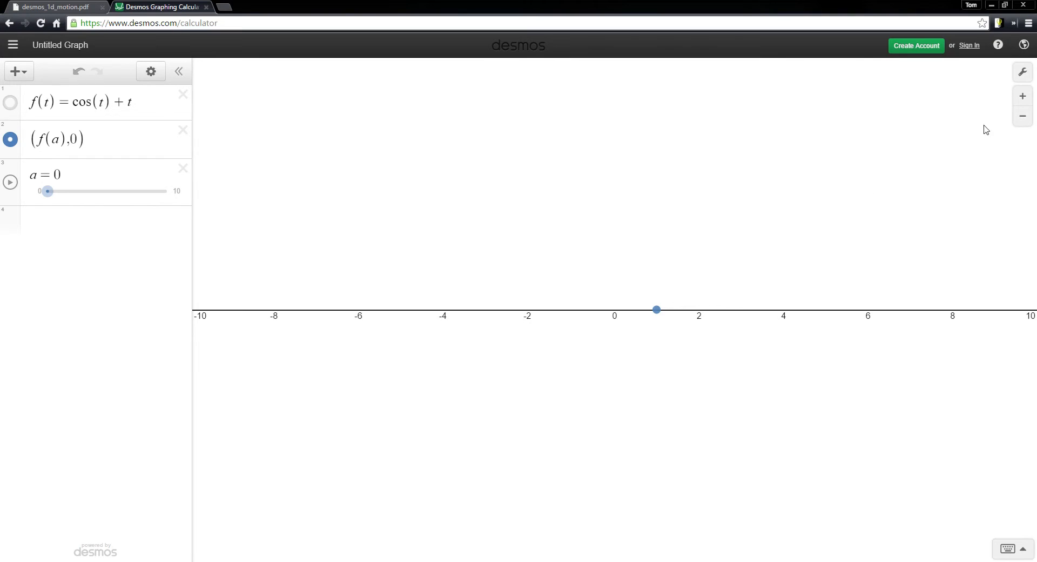
pyautogui.click(1022, 96)
pyautogui.moveTo(908, 120); pyautogui.dragTo(771, 124)
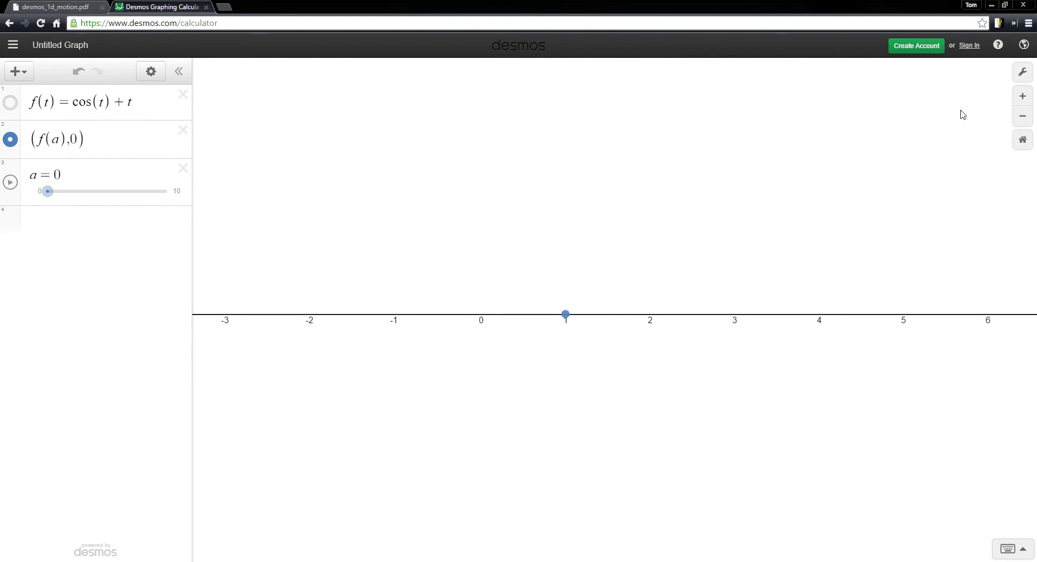
pyautogui.click(1022, 96)
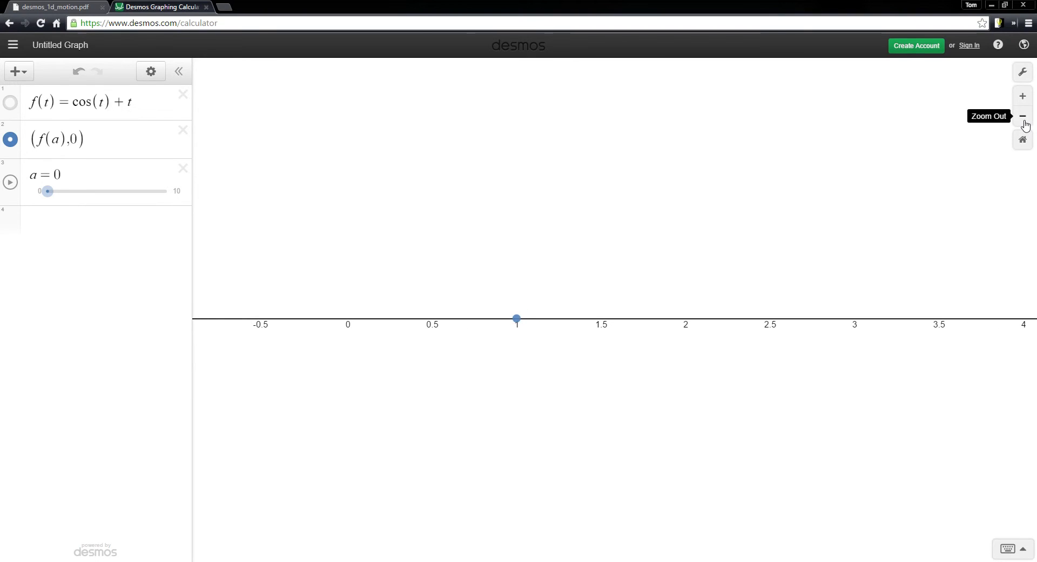
pyautogui.click(1022, 116)
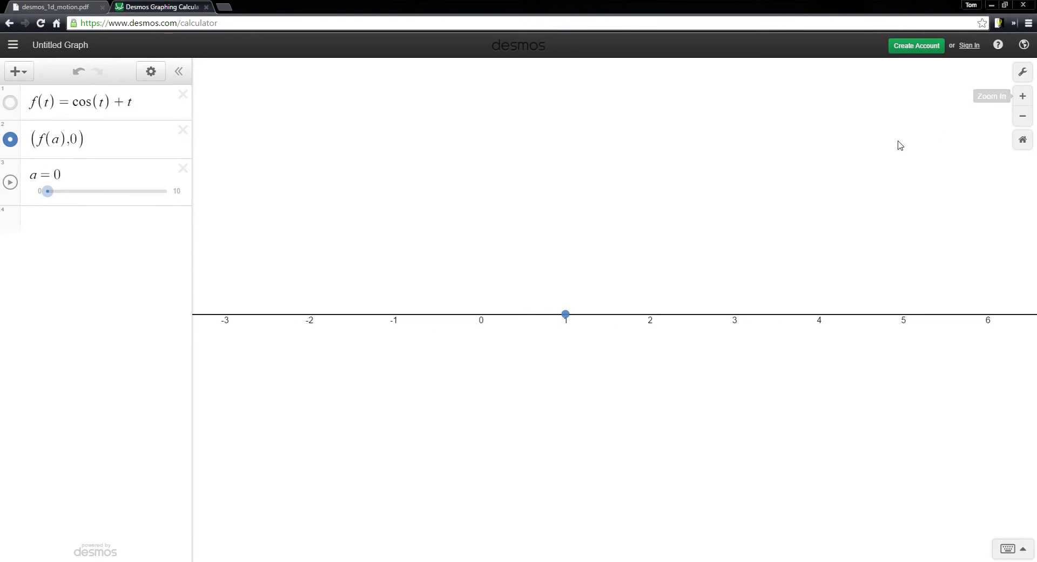
pyautogui.click(1020, 144)
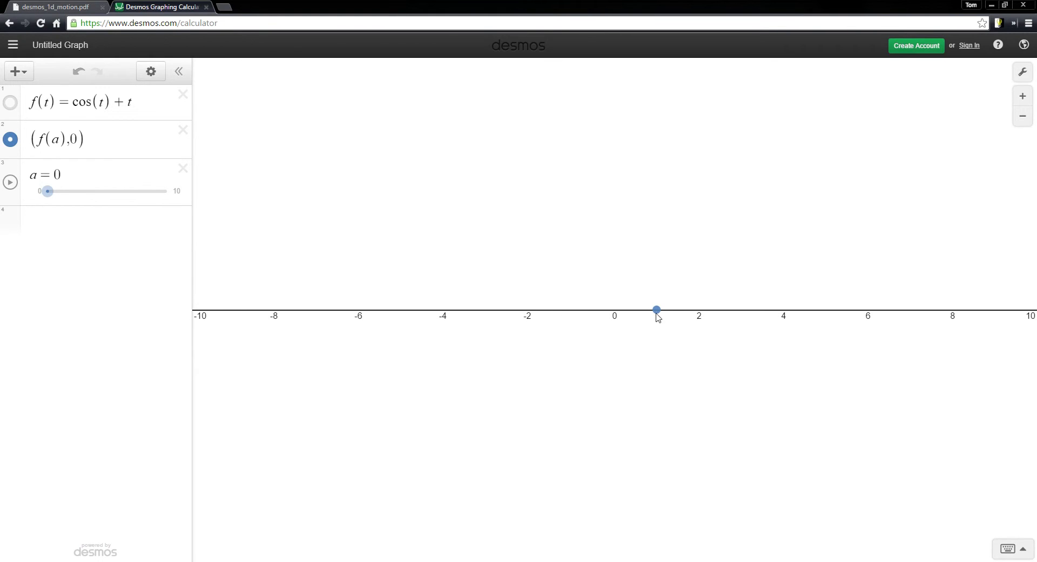
pyautogui.click(1022, 71)
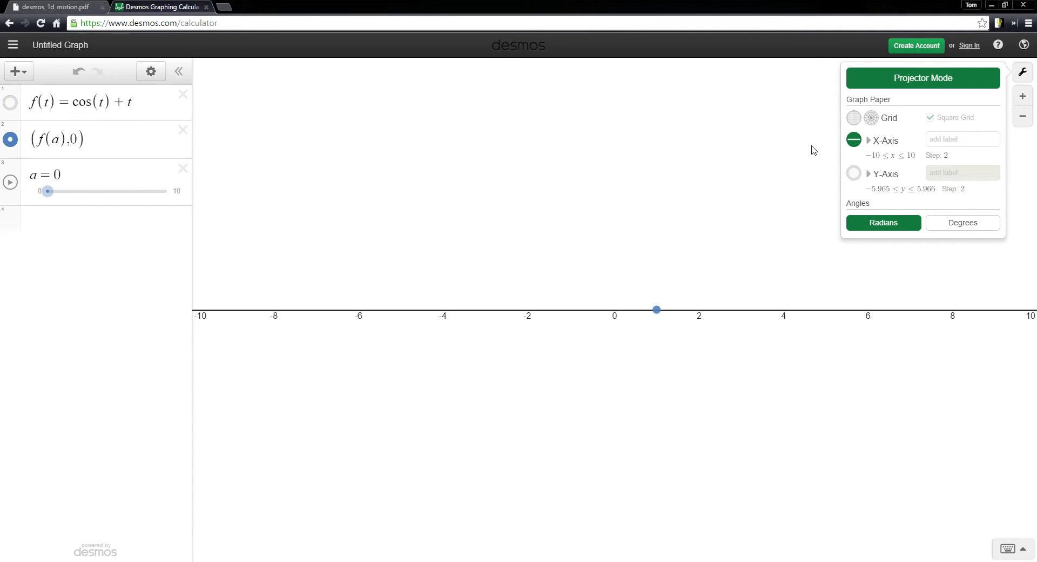
pyautogui.click(788, 141)
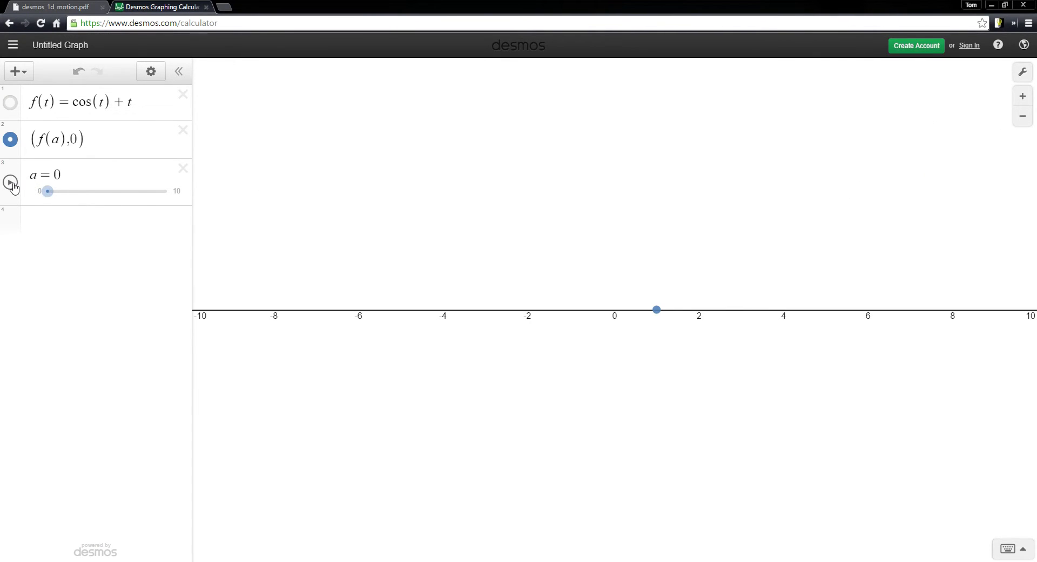
# - Play the animation of the slider for a and set its playback speed to 0.5x
pyautogui.moveTo(616, 185); pyautogui.dragTo(491, 213)
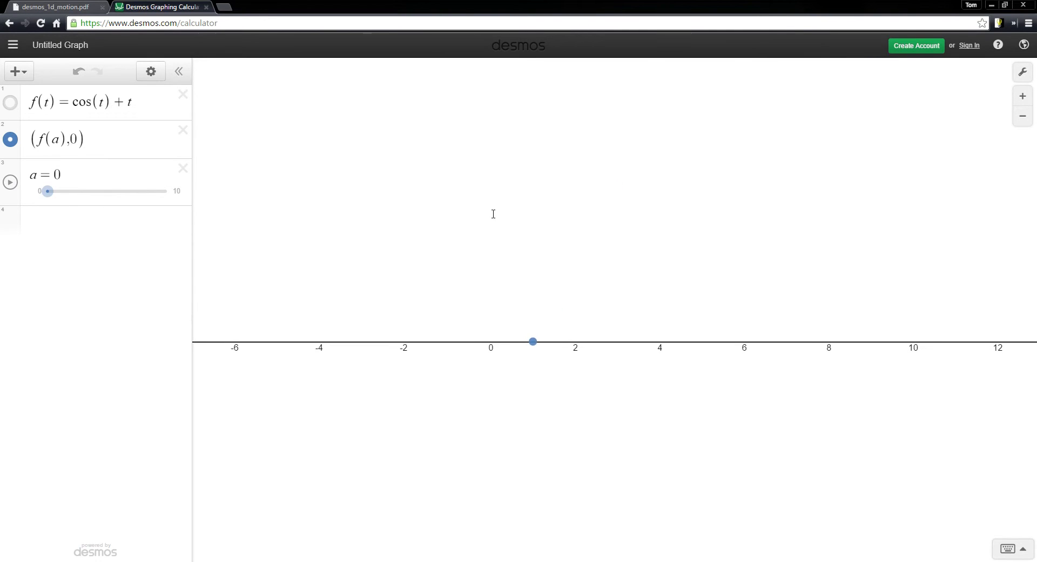
pyautogui.click(10, 182)
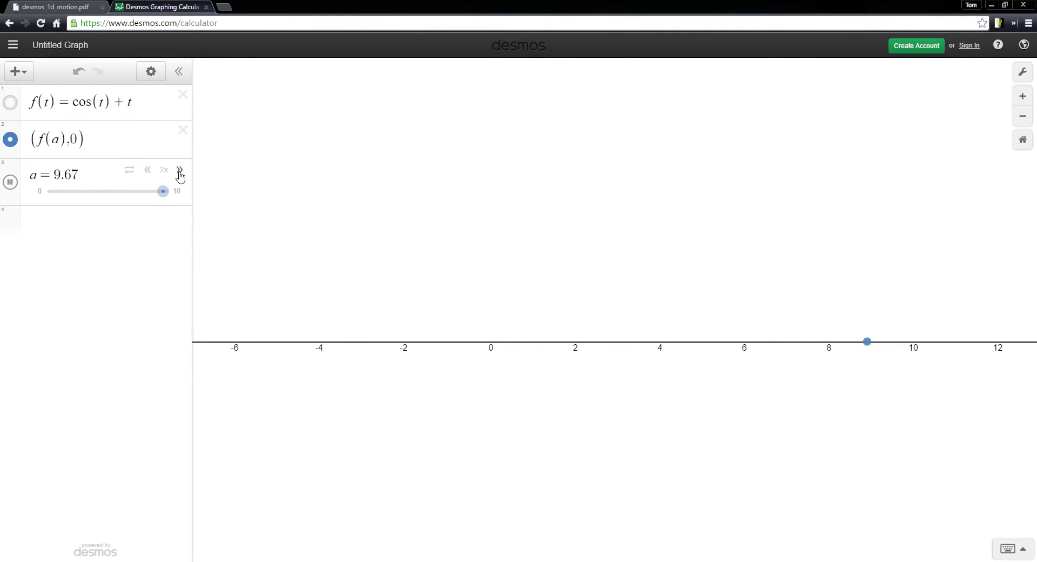
pyautogui.click(180, 170)
pyautogui.click(180, 170)
pyautogui.click(180, 171)
pyautogui.click(148, 171)
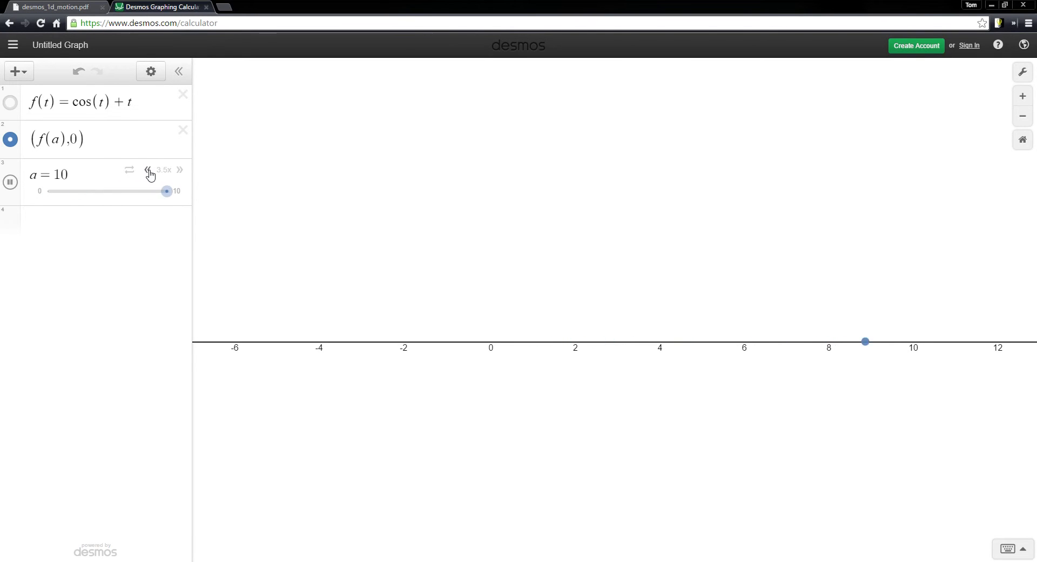
pyautogui.click(148, 171)
pyautogui.click(147, 170)
pyautogui.click(147, 171)
pyautogui.click(147, 171)
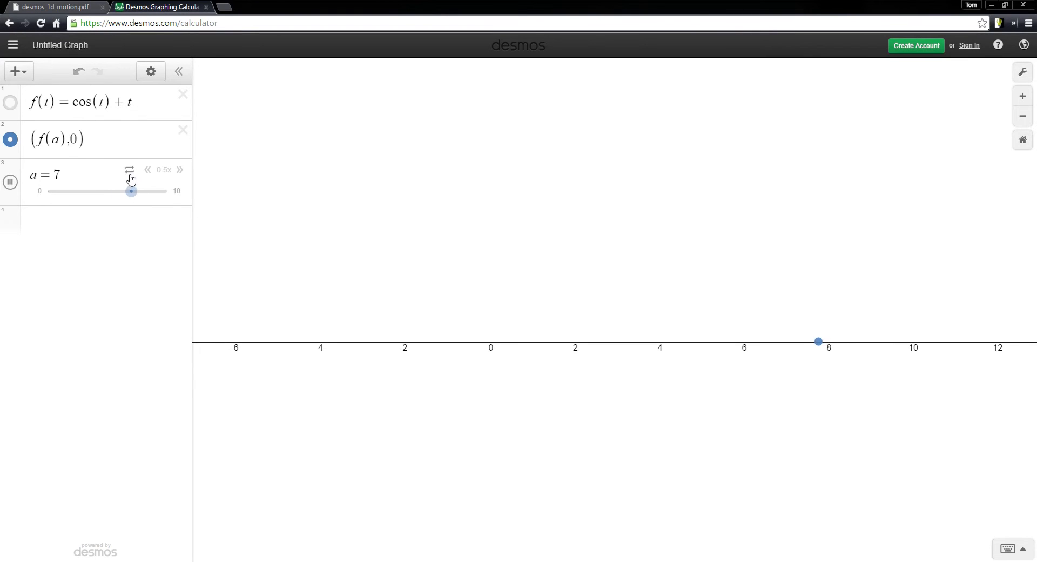
# - Return the slider for a to 0 and replay its animation from the start, twice
pyautogui.moveTo(108, 191); pyautogui.dragTo(31, 192)
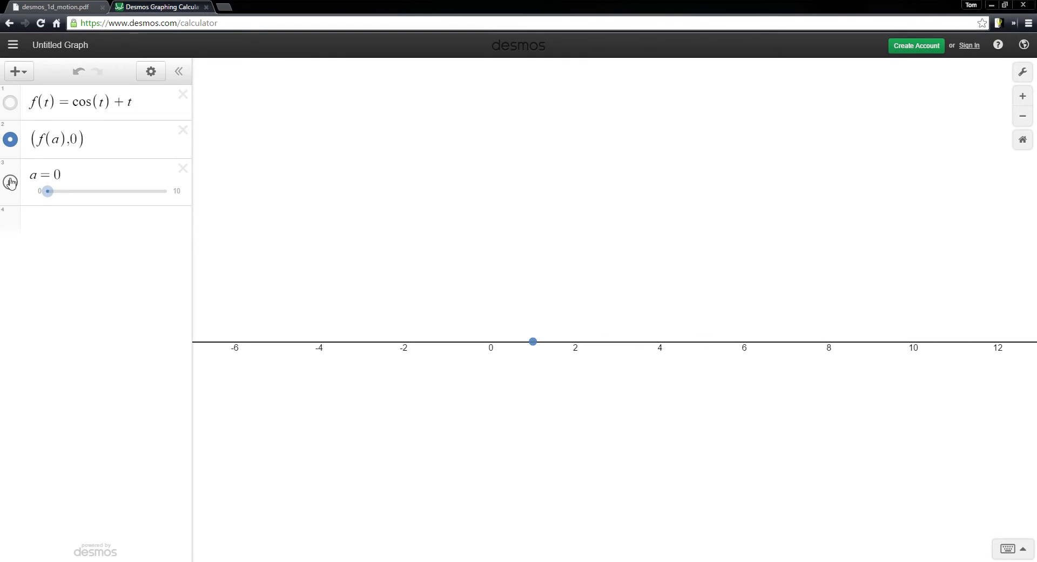
pyautogui.click(11, 182)
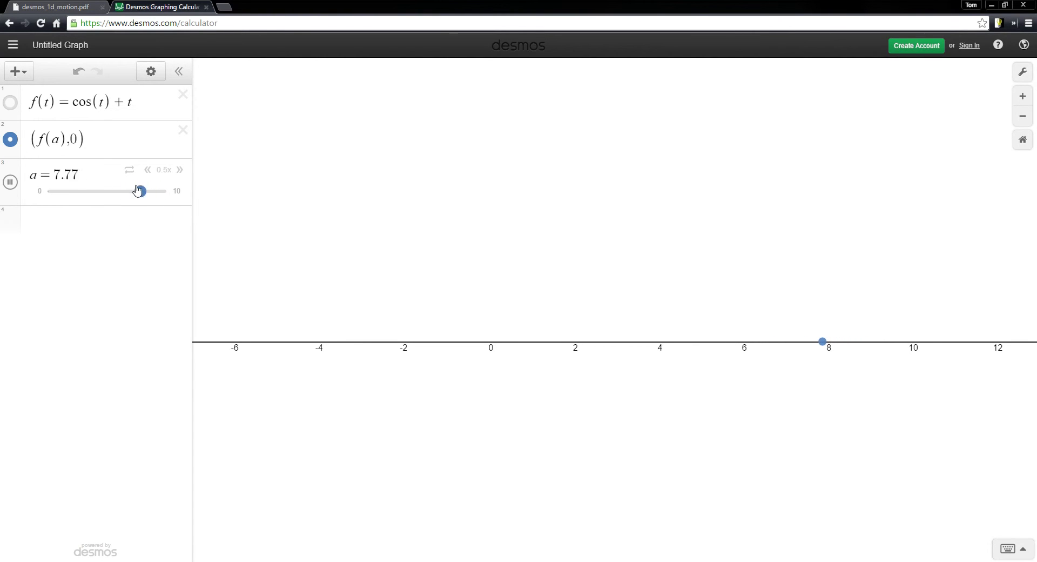
pyautogui.click(106, 193)
pyautogui.moveTo(106, 193); pyautogui.dragTo(28, 187)
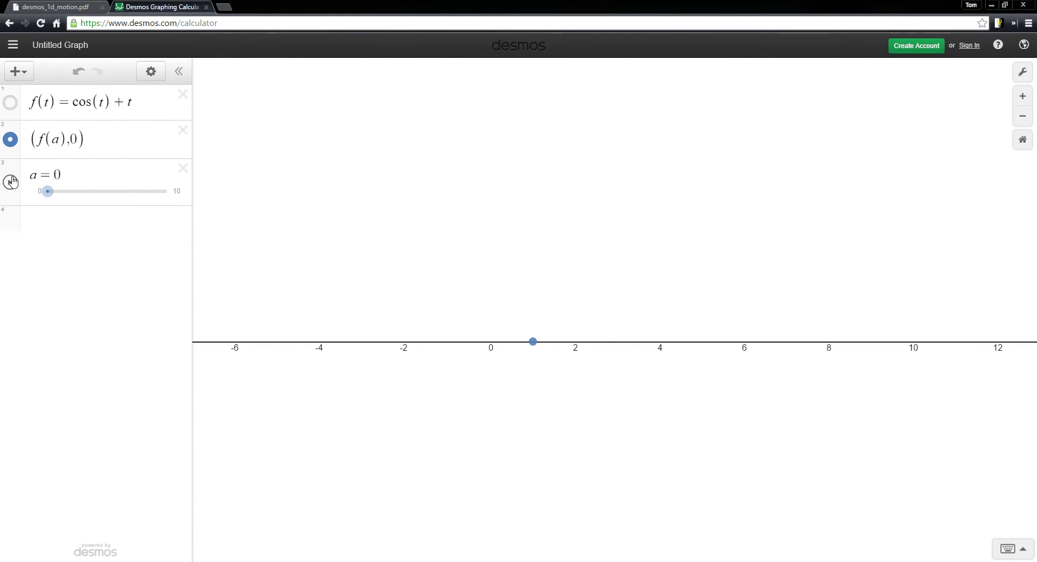
pyautogui.click(11, 182)
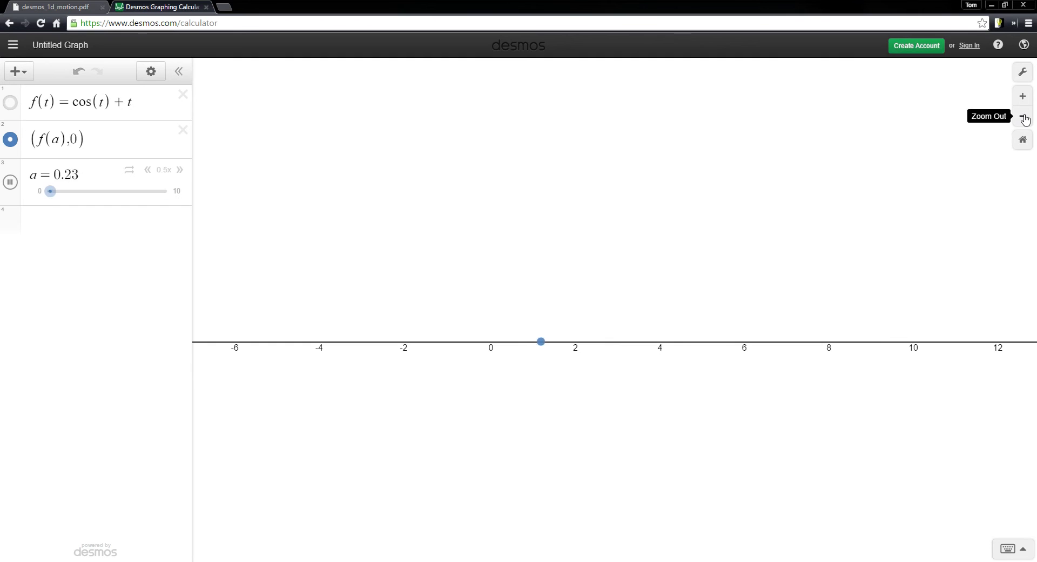
# - Set the upper limit of the slider for a to 20 and play its animation with the moving point kept in view
pyautogui.click(1023, 96)
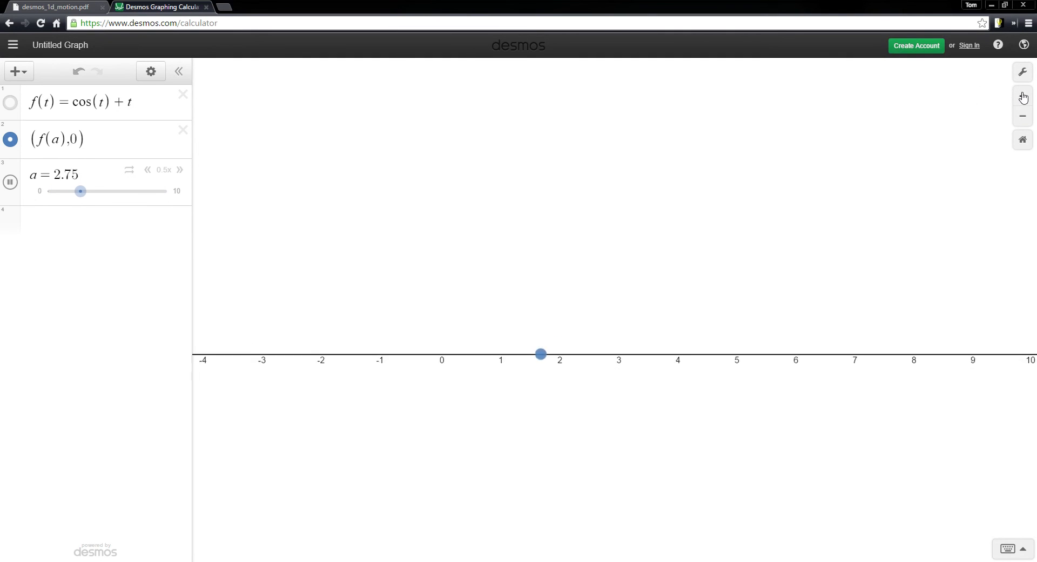
pyautogui.moveTo(848, 215); pyautogui.dragTo(765, 171)
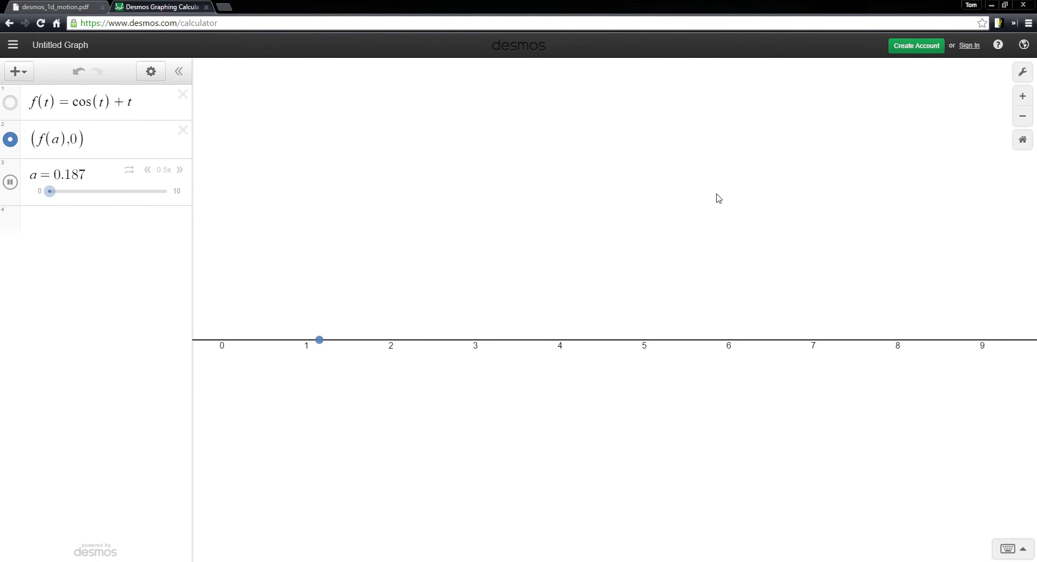
pyautogui.click(140, 73)
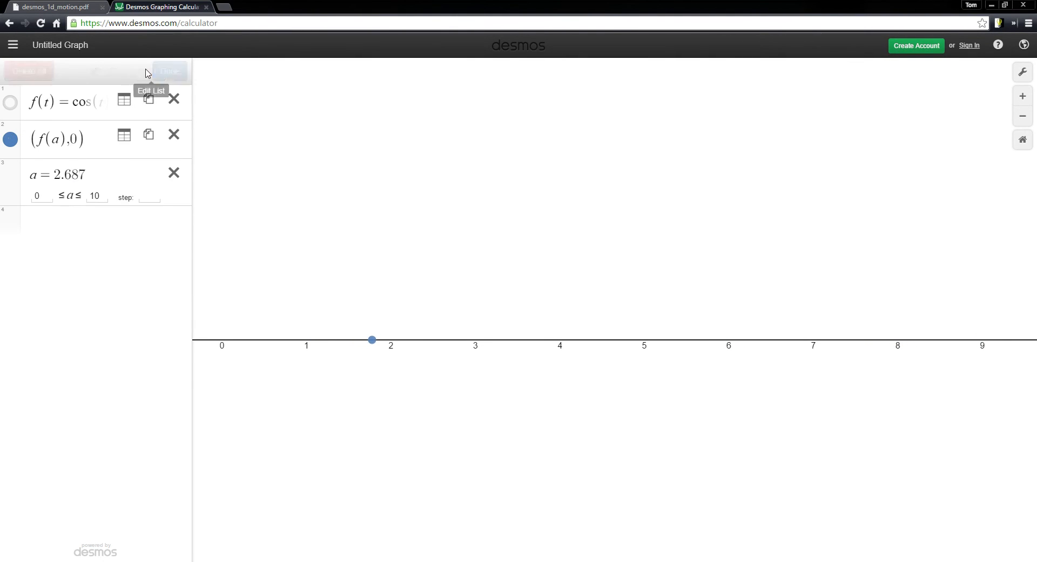
pyautogui.click(103, 196)
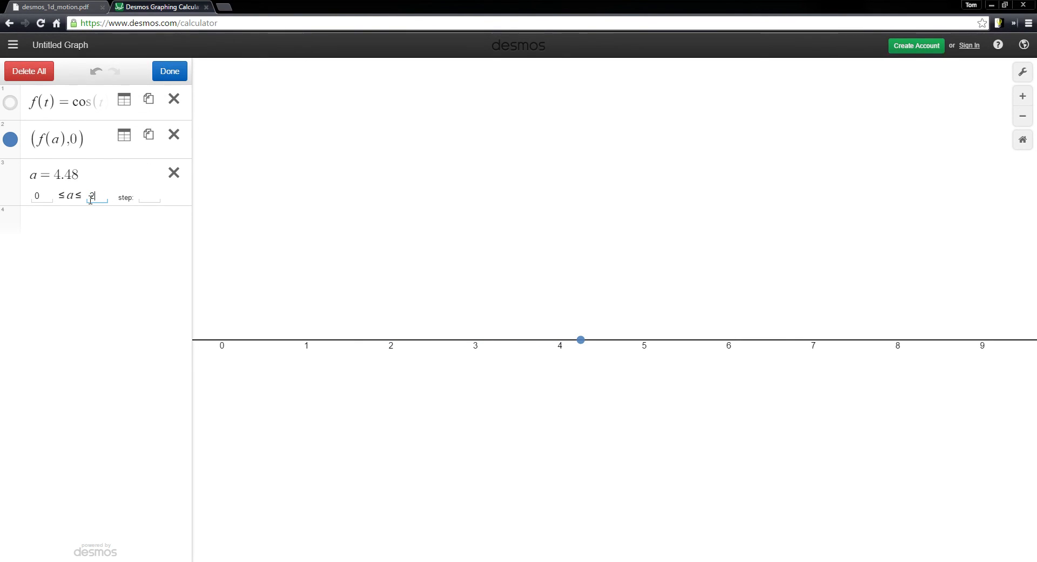
pyautogui.write('20')
pyautogui.click(78, 222)
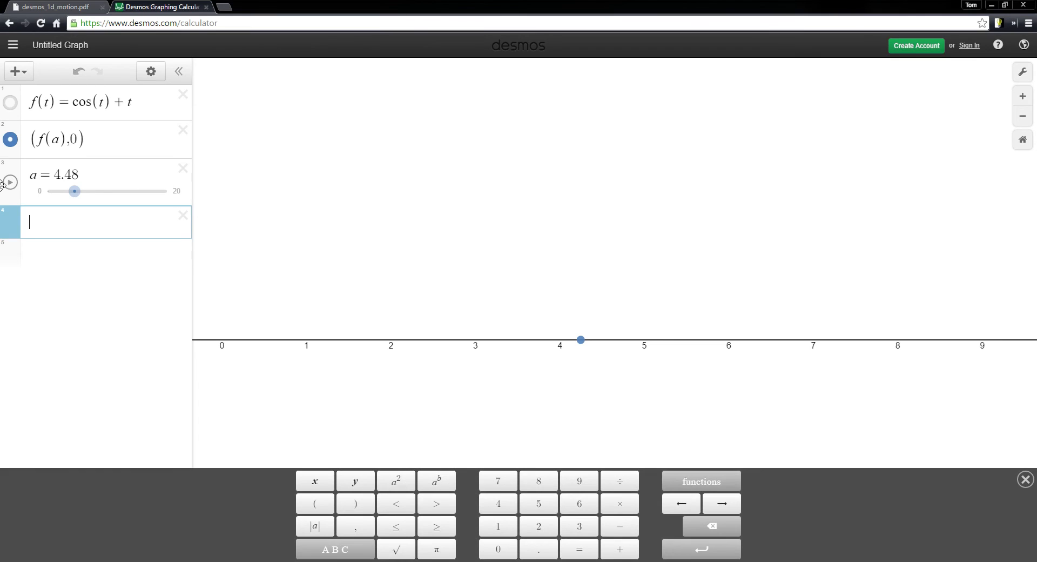
pyautogui.click(11, 186)
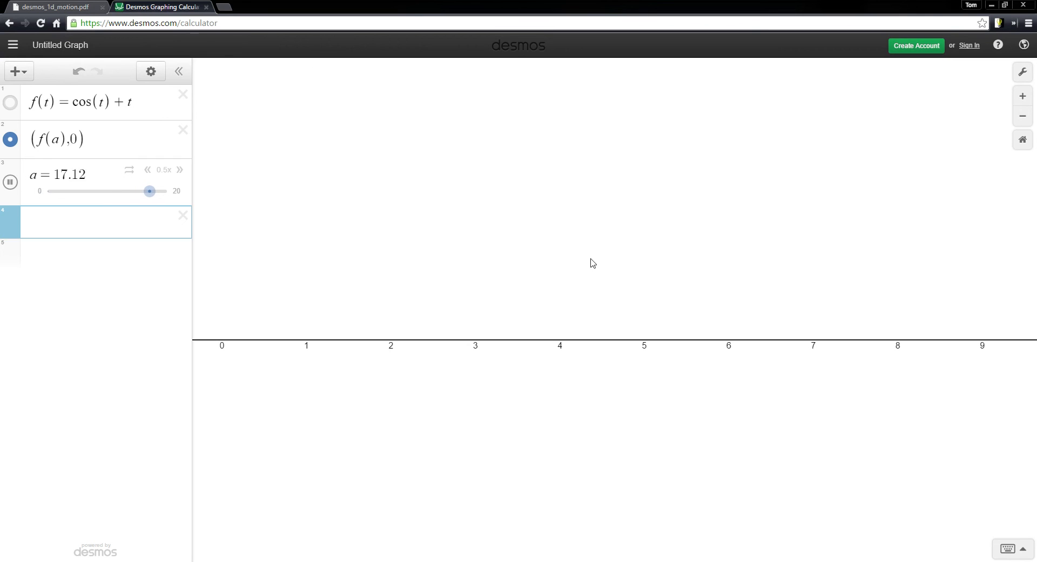
pyautogui.click(1020, 118)
pyautogui.moveTo(918, 162); pyautogui.dragTo(812, 176)
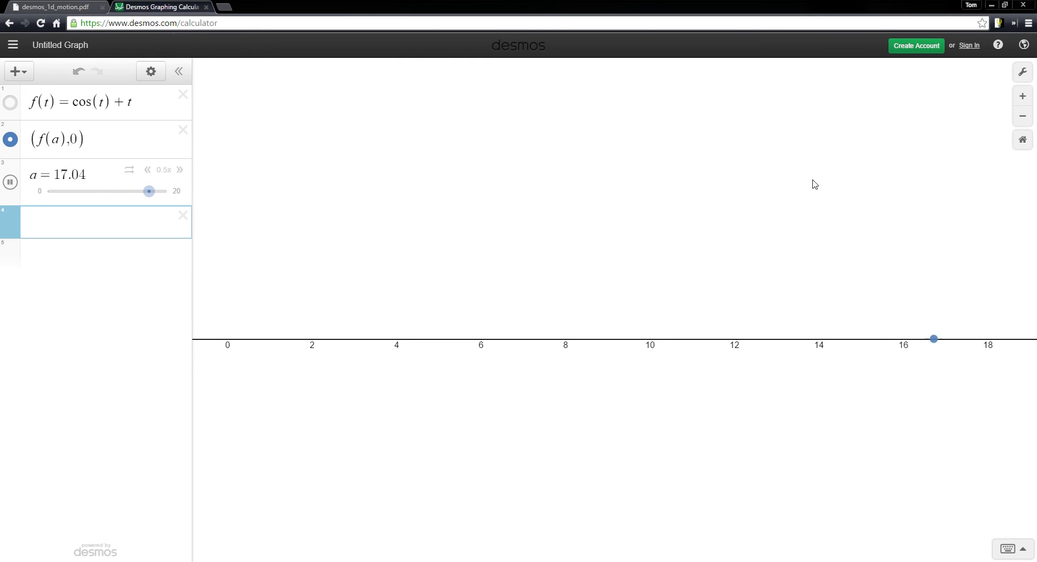